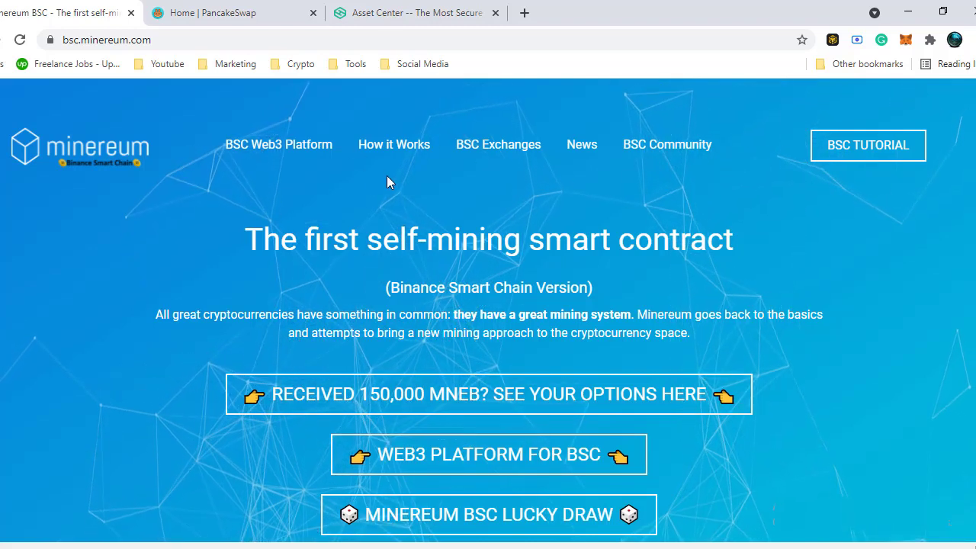
Step: Open MetaMask from the toolbar and expand the wallet into its own browser tab
click(906, 40)
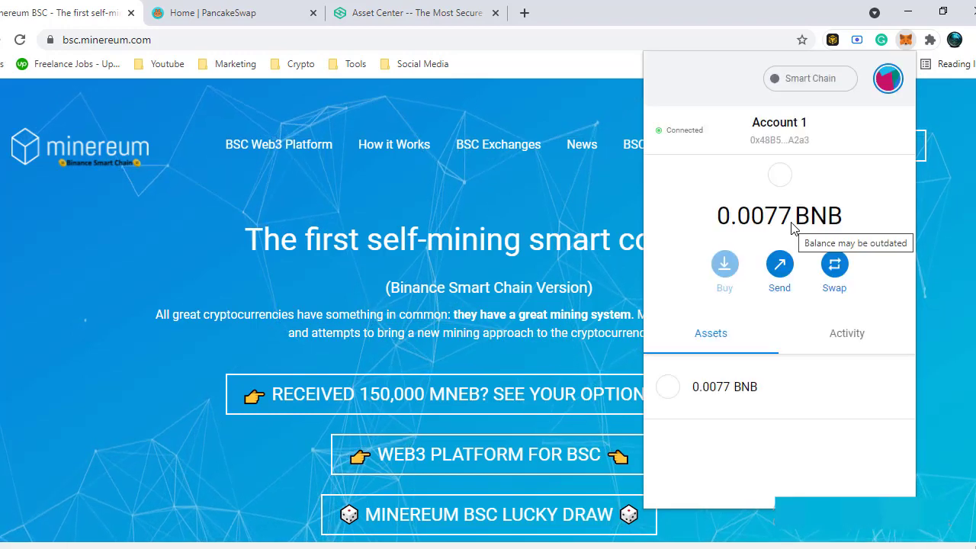
click(55, 248)
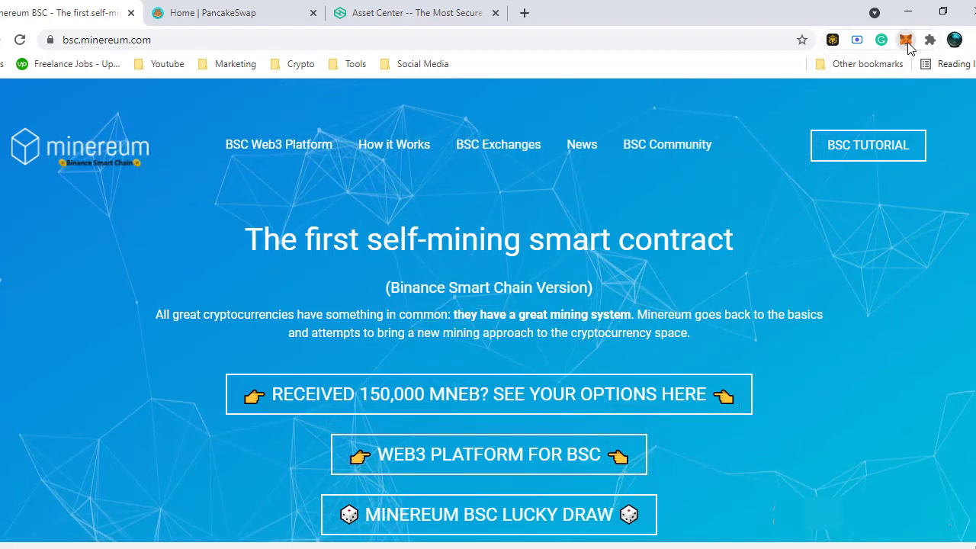
click(907, 44)
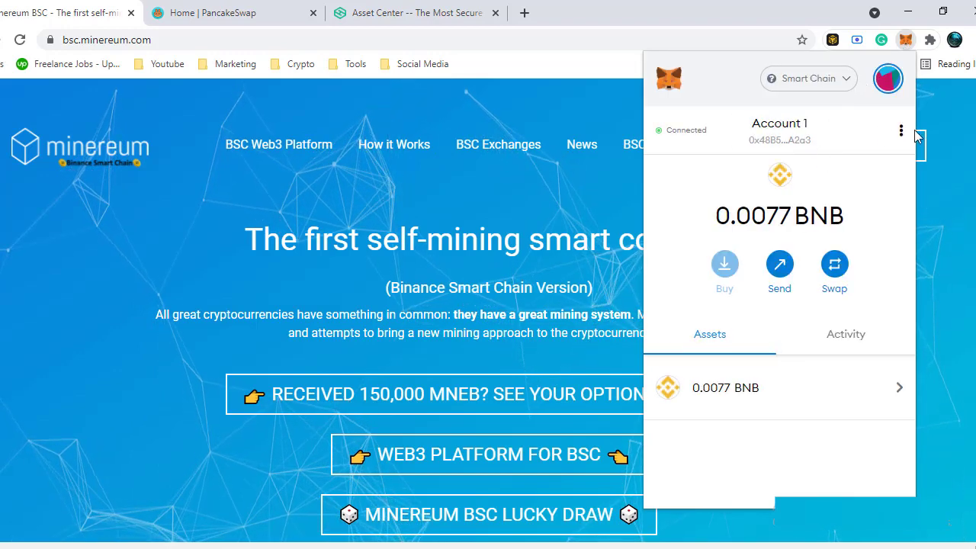
click(902, 130)
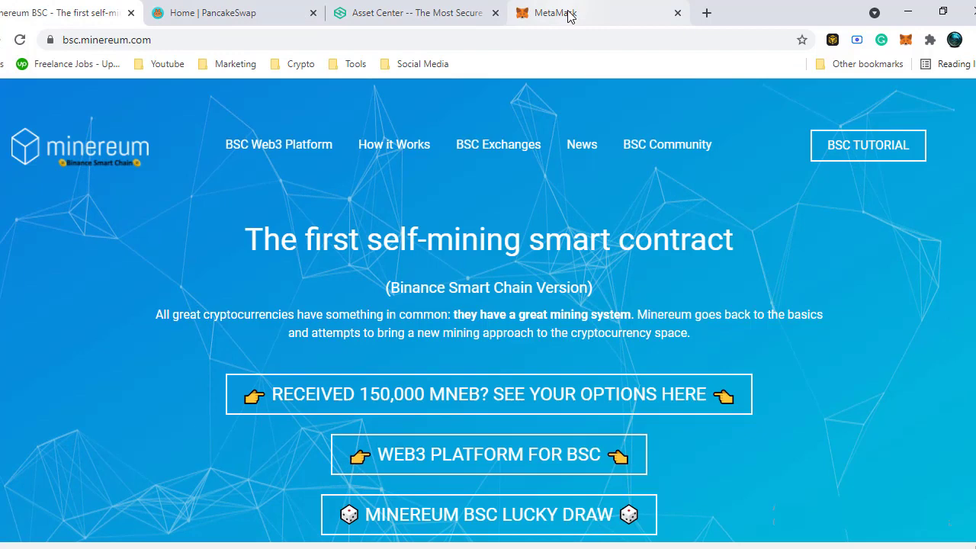
Step: In the full-page wallet, scroll the assets and view MNEB's activity with the failed send
click(570, 14)
scroll(587, 200, down, 2)
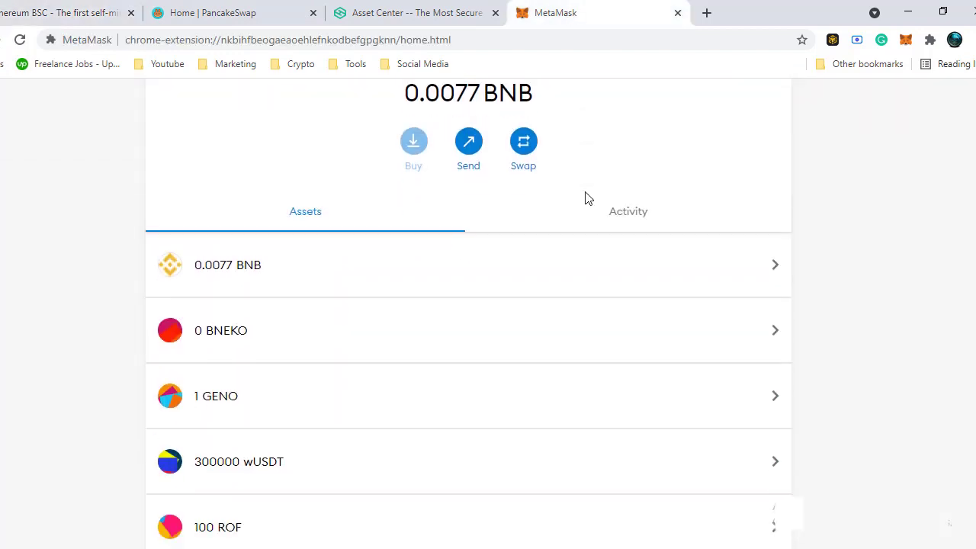
scroll(588, 200, down, 10)
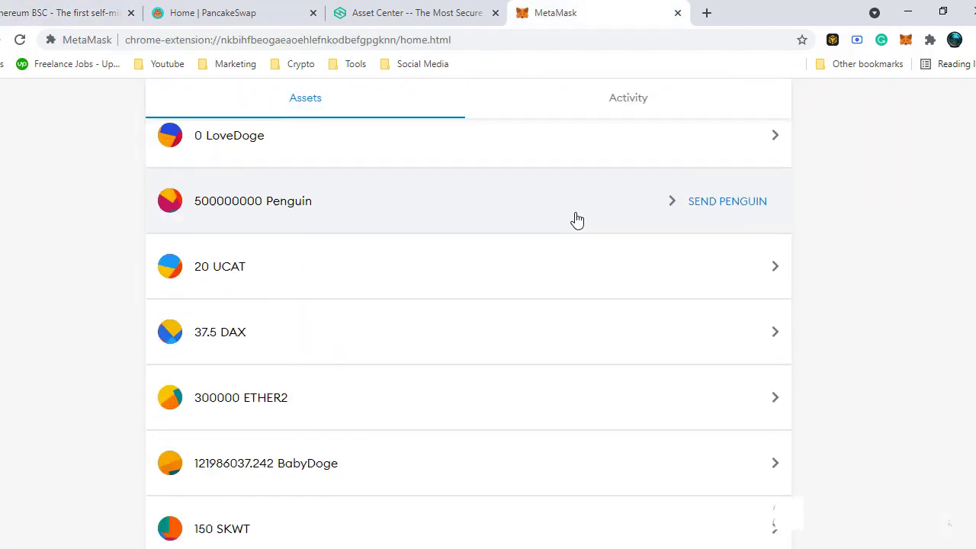
scroll(564, 227, down, 5)
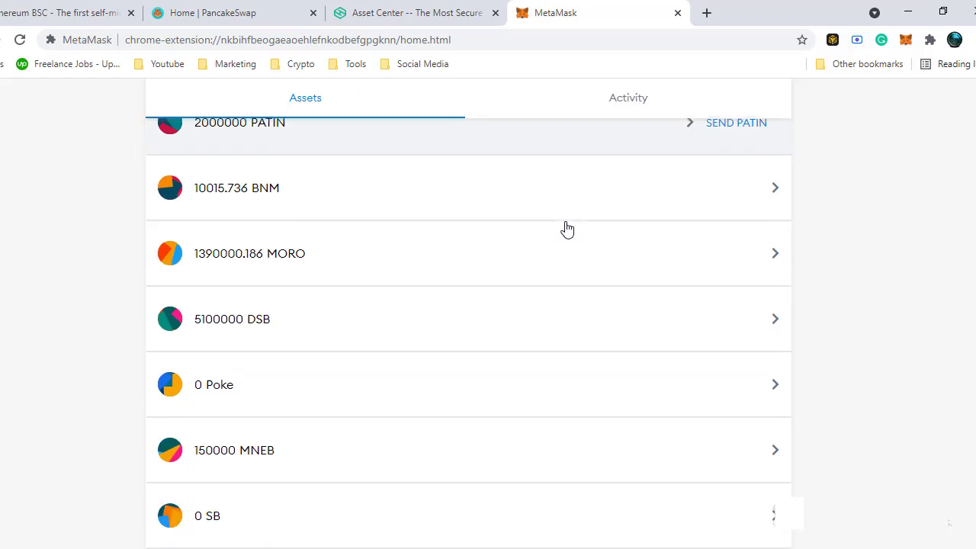
scroll(389, 323, down, 2)
click(423, 240)
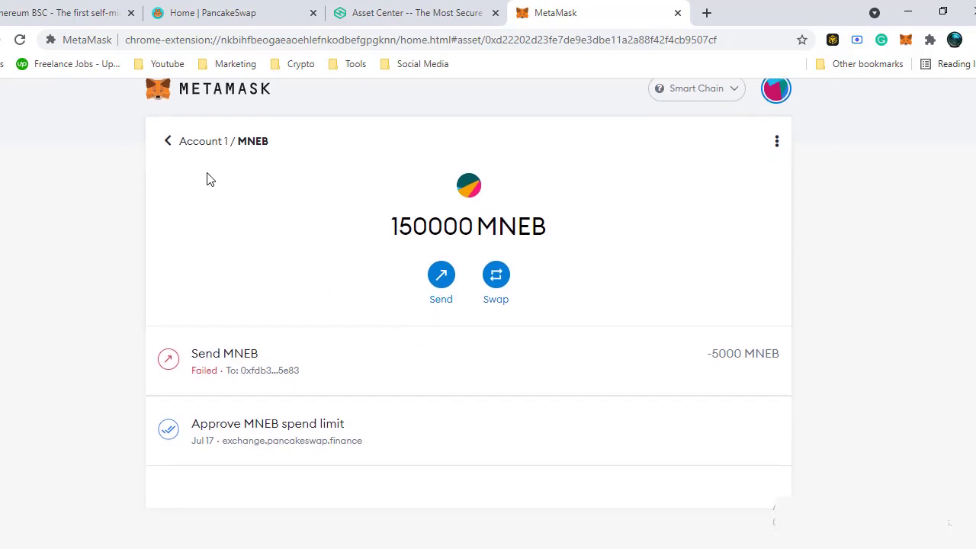
Step: Return to Account 1's token list and scroll through the holdings, including 150000 MNEB
click(169, 143)
scroll(305, 263, down, 7)
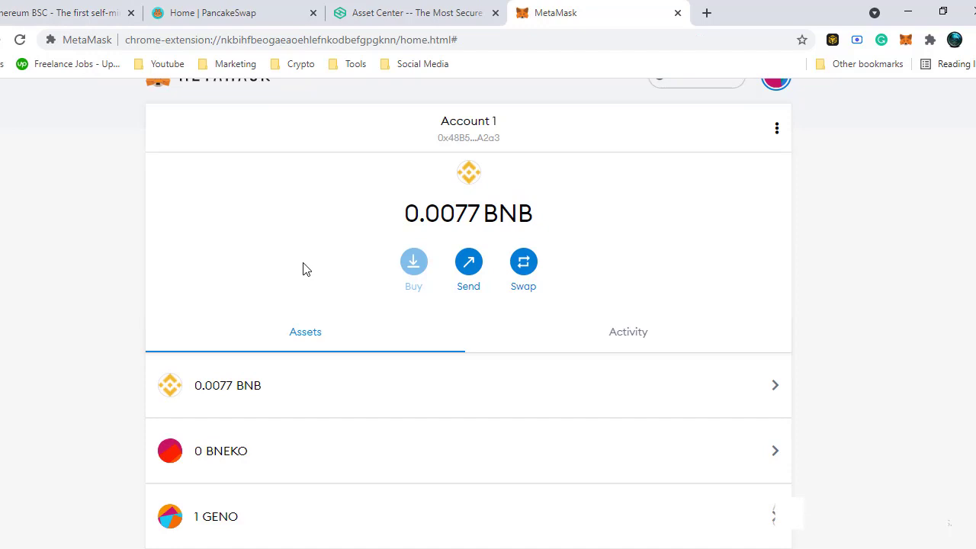
scroll(305, 263, down, 6)
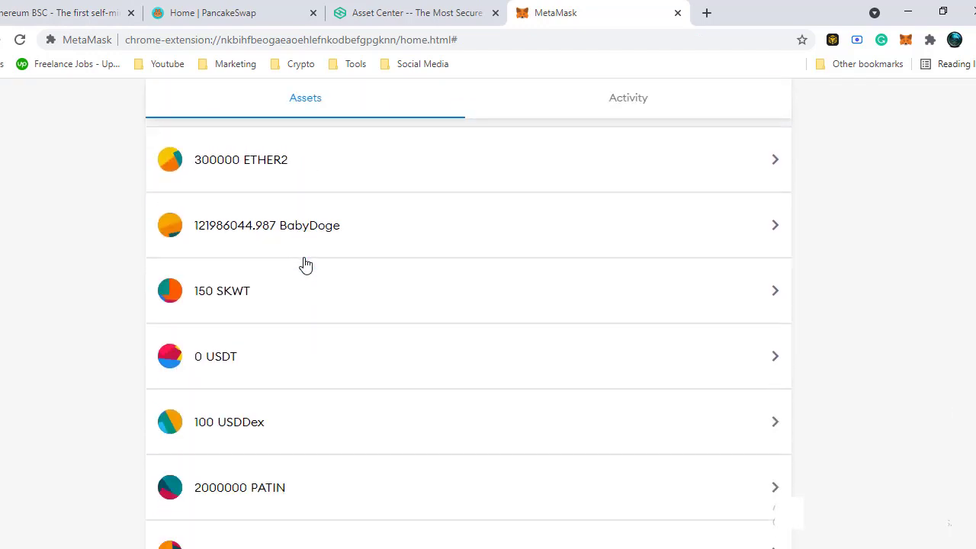
scroll(344, 279, down, 4)
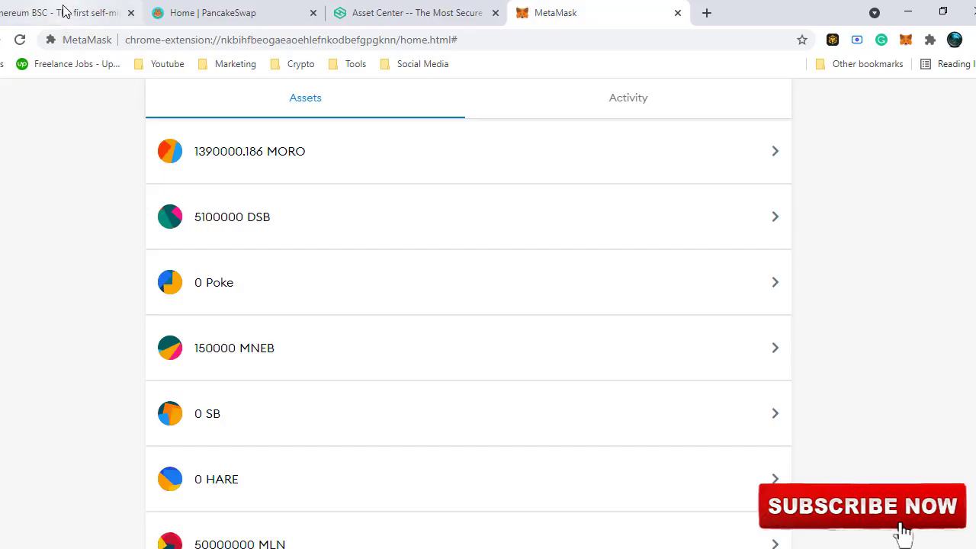
Step: Scroll through the Minereum BSC page's Specifications BSC and Genesis, Supply and Mining sections
click(64, 10)
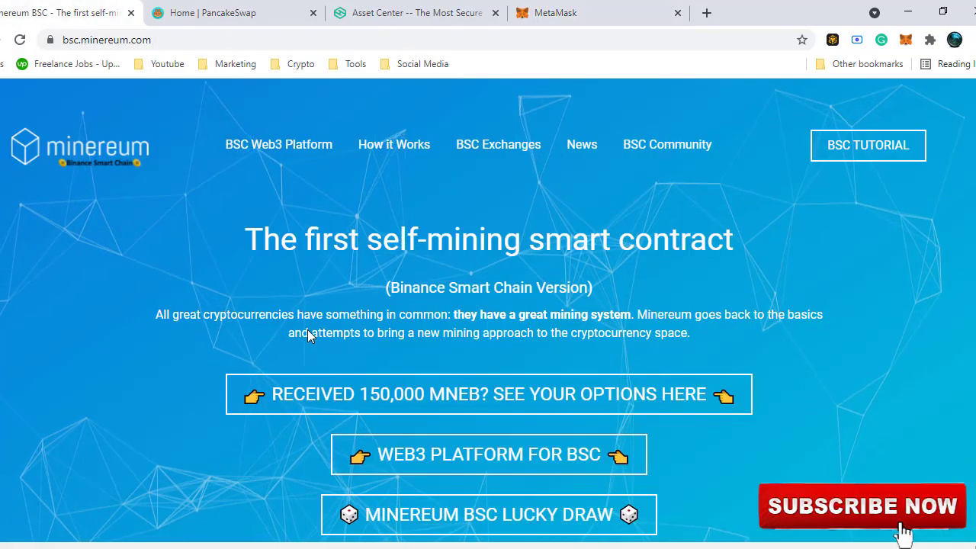
scroll(307, 335, down, 1)
scroll(307, 336, up, 1)
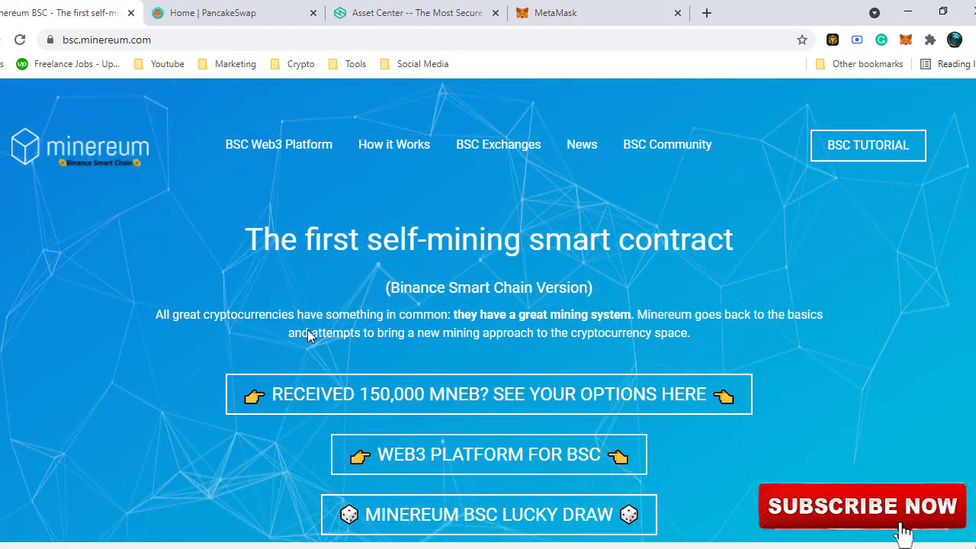
scroll(305, 339, down, 1)
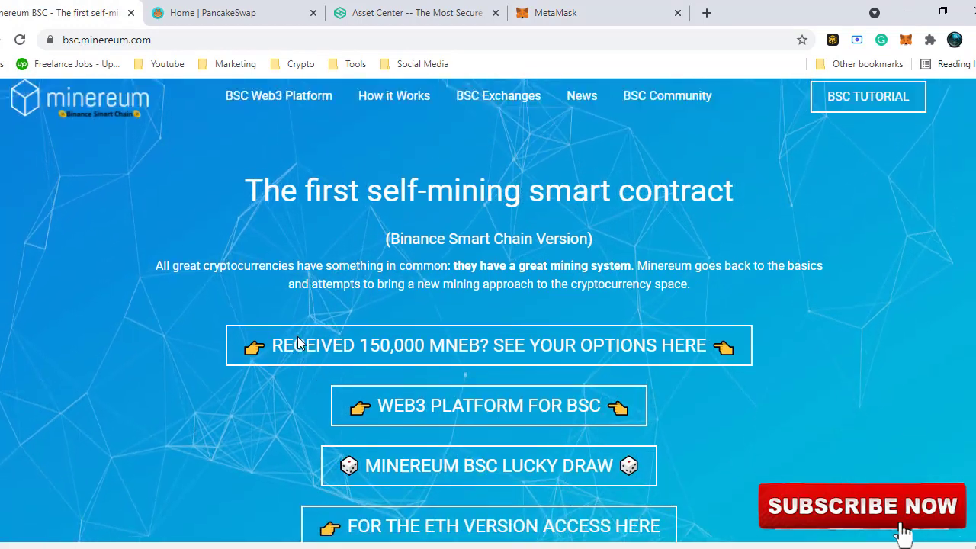
scroll(328, 343, down, 2)
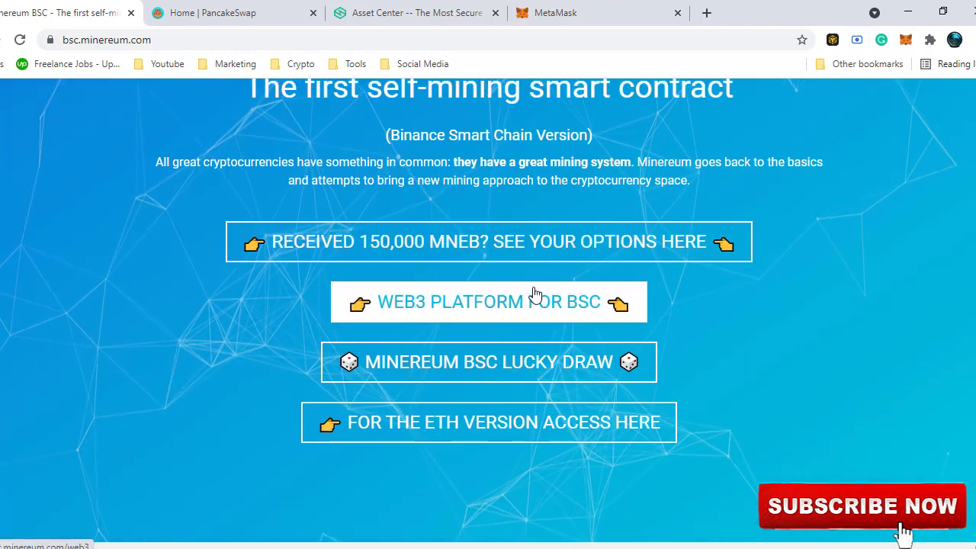
scroll(508, 313, down, 2)
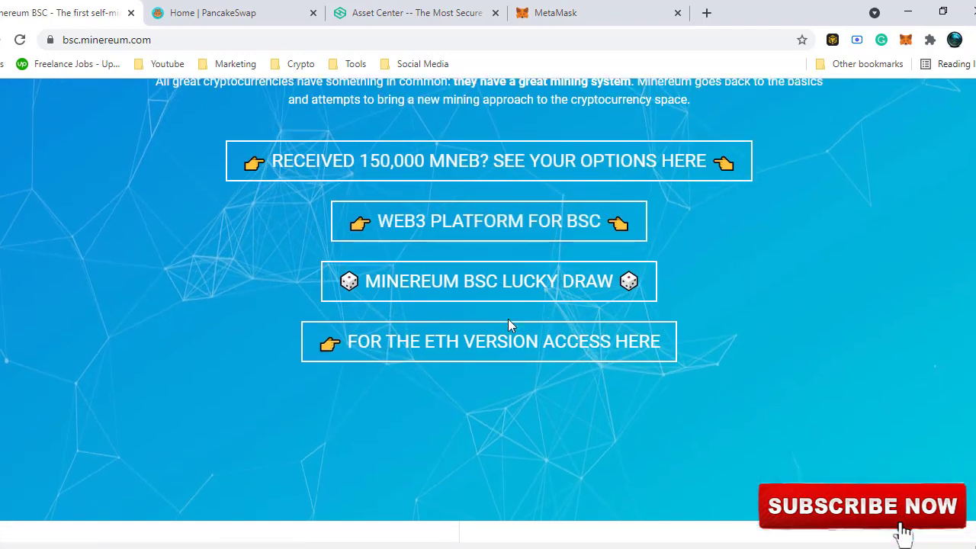
scroll(508, 319, down, 10)
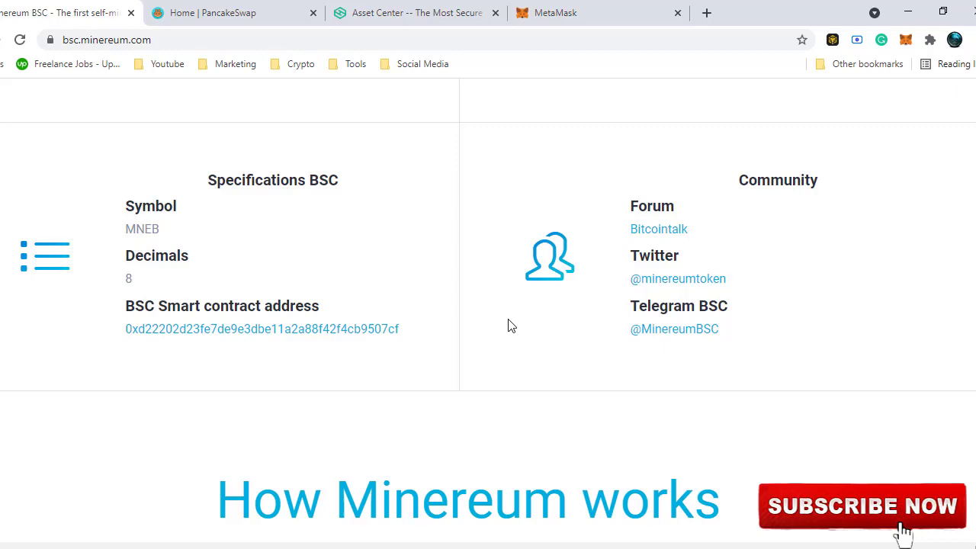
scroll(511, 326, up, 5)
scroll(511, 326, down, 12)
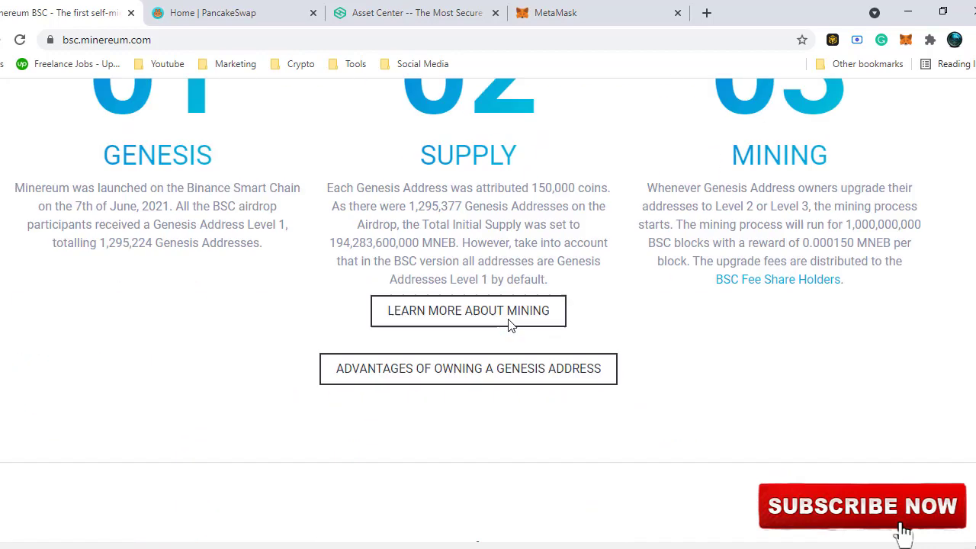
scroll(511, 325, down, 6)
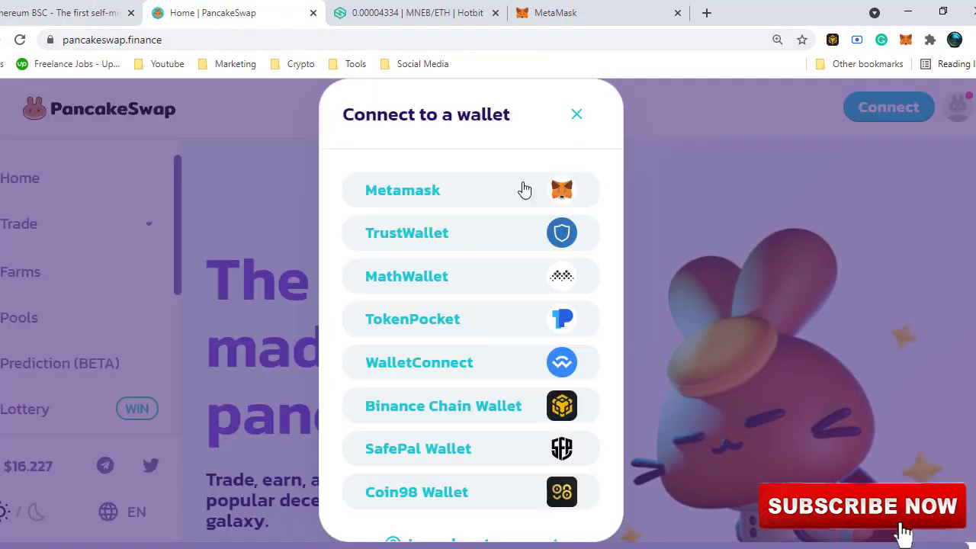
Step: Connect PancakeSwap to MetaMask, unlocking the wallet with its password and approving Account 1
click(523, 190)
text(**********)
click(883, 335)
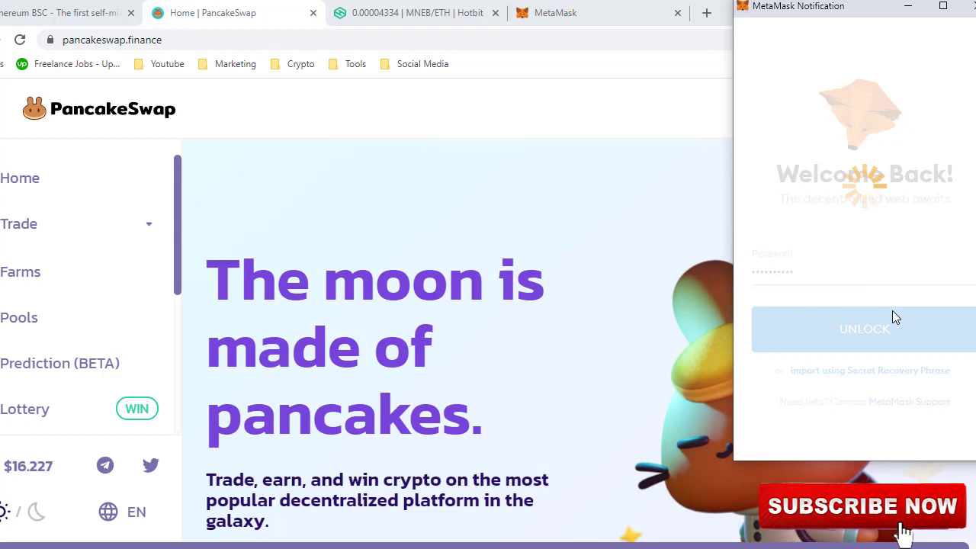
click(938, 432)
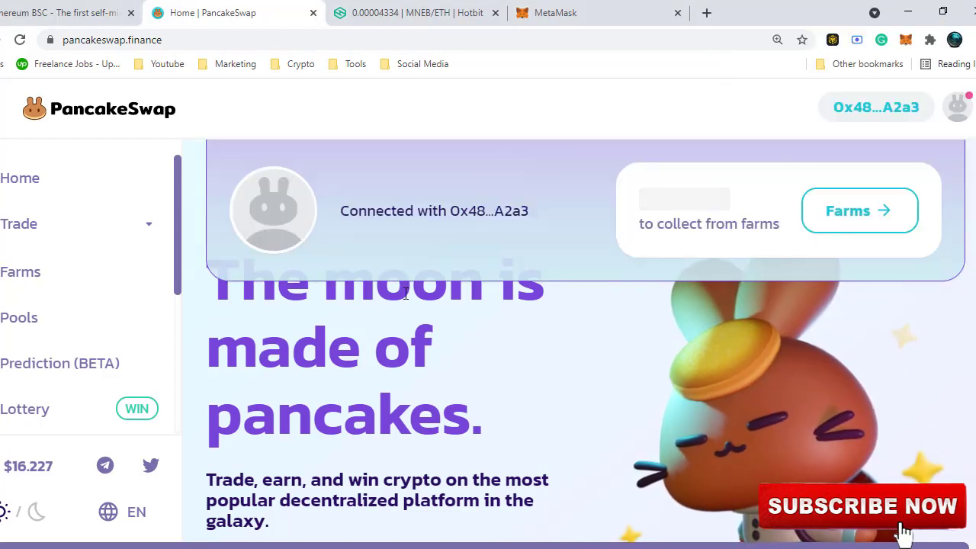
Step: Open the swap form and set it to swap MNEB for BNB
click(25, 223)
click(91, 270)
scroll(556, 366, down, 3)
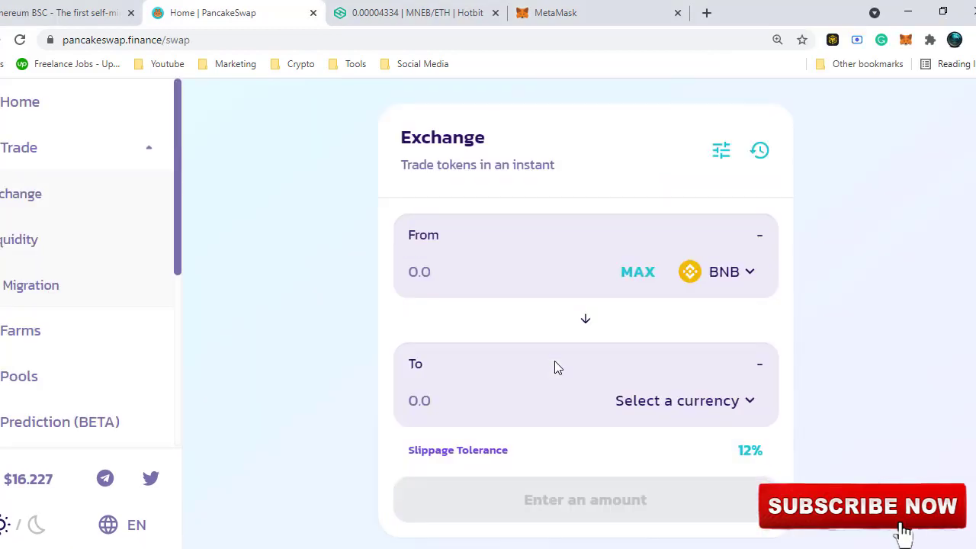
scroll(687, 381, up, 3)
click(731, 410)
scroll(420, 427, down, 5)
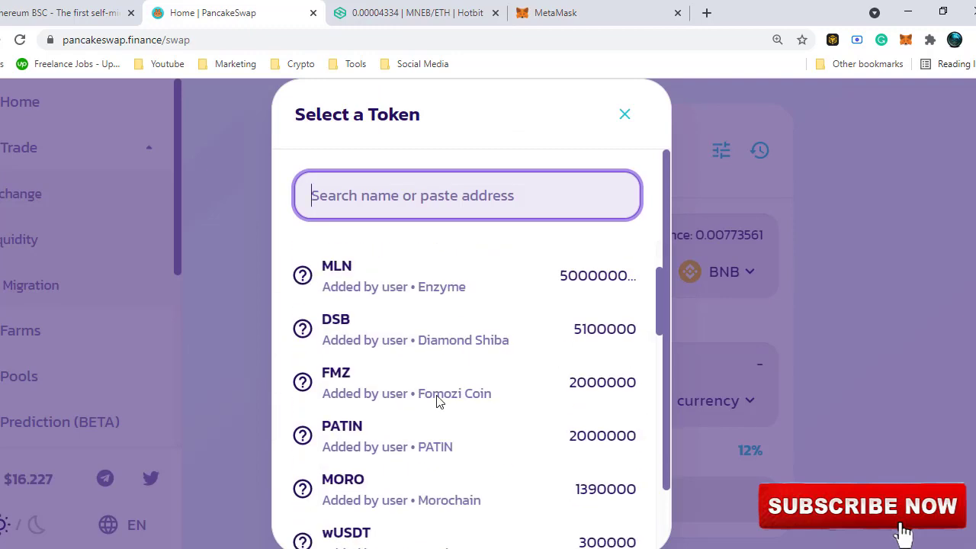
click(458, 416)
scroll(649, 348, down, 2)
scroll(694, 392, up, 3)
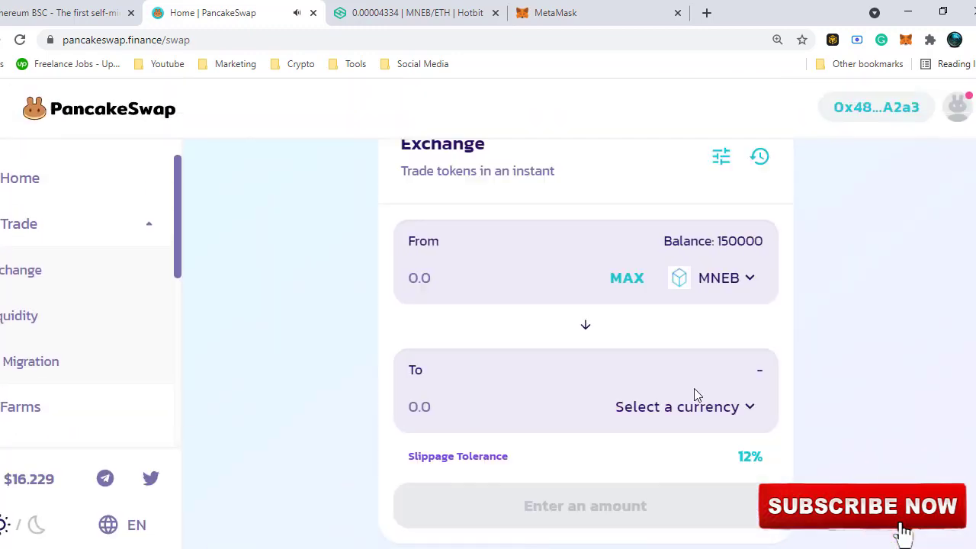
click(715, 410)
click(385, 268)
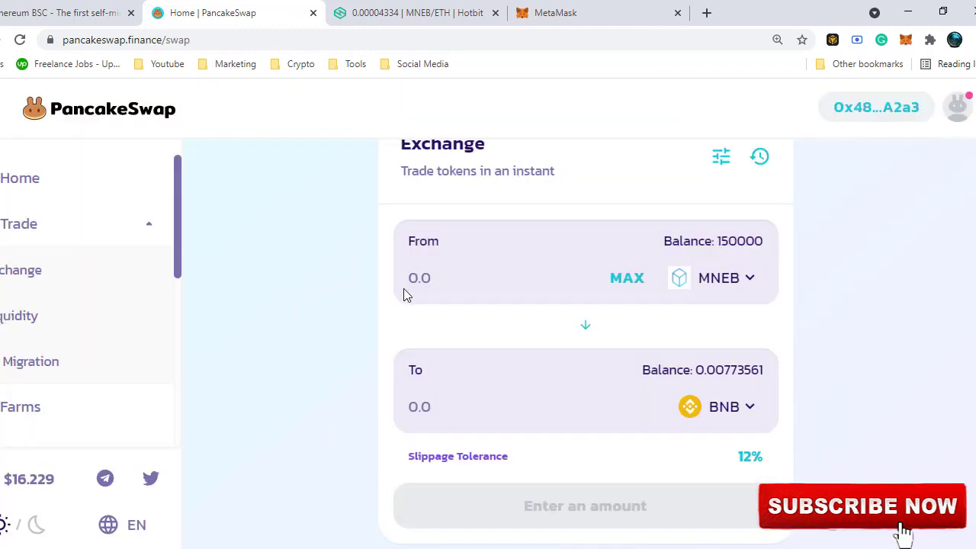
Step: Change the amount from the full 150000 MNEB to 5000 MNEB and start the swap
click(629, 279)
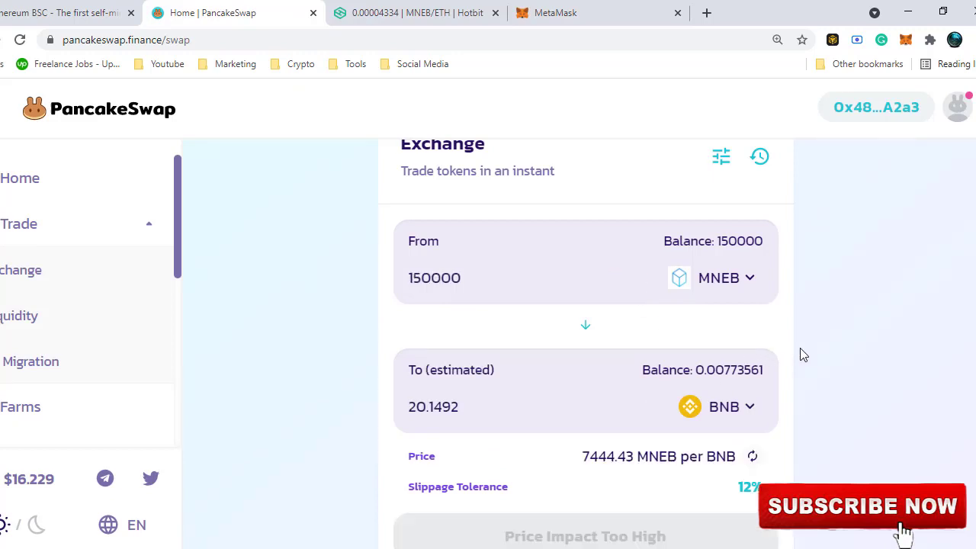
scroll(765, 342, down, 2)
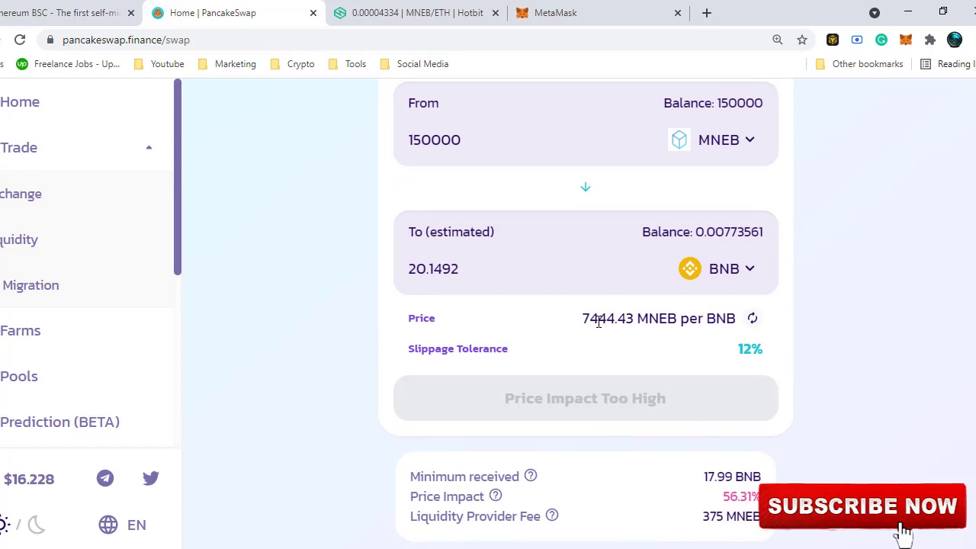
scroll(595, 320, down, 1)
scroll(595, 320, up, 2)
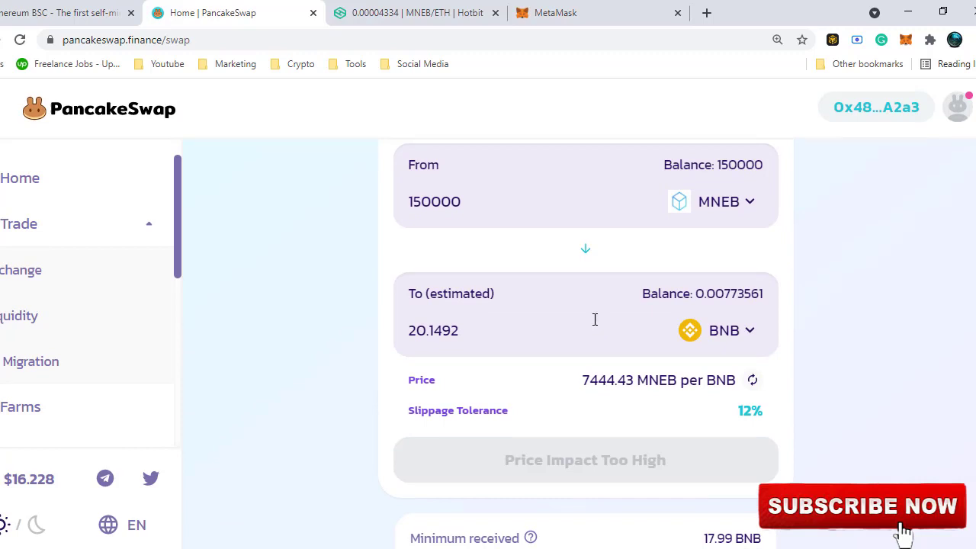
click(460, 201)
drag(465, 200, 383, 205)
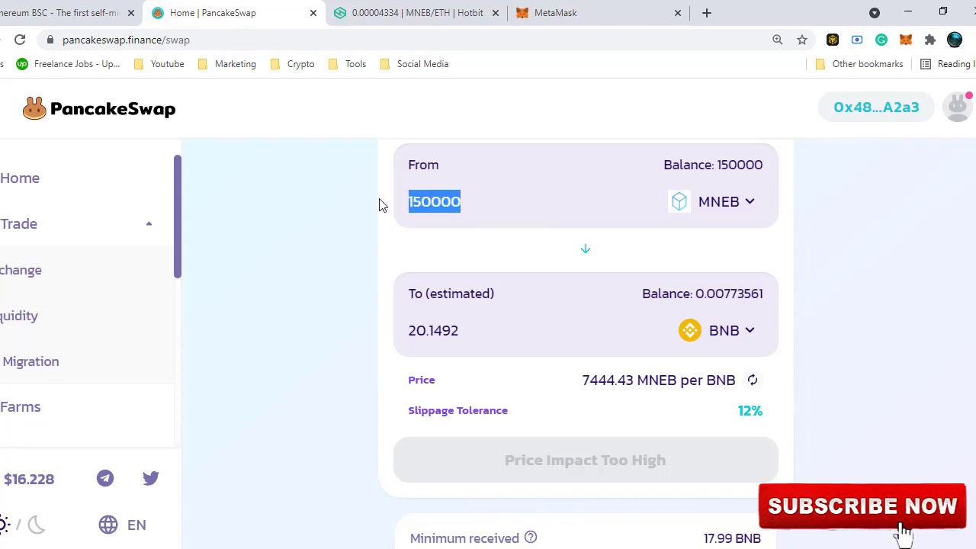
text(5)
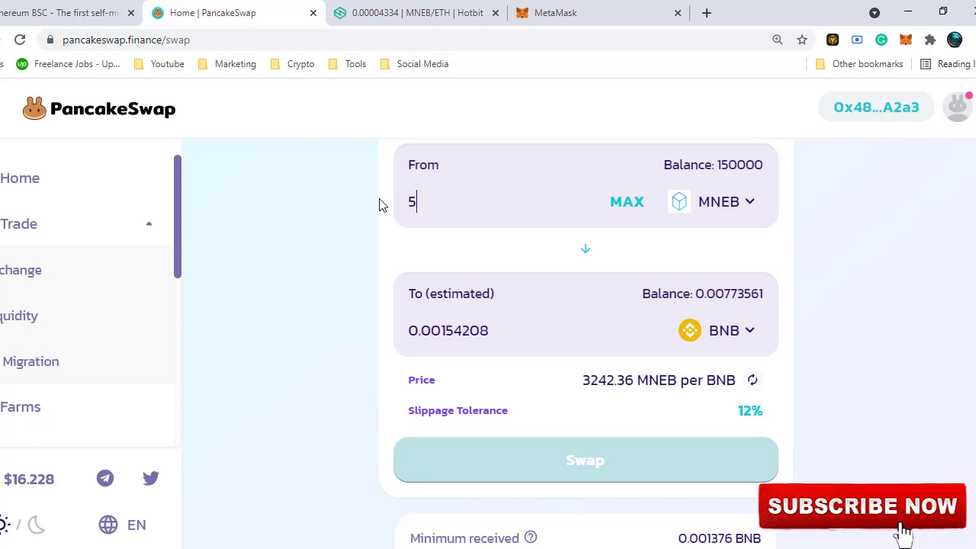
text(000)
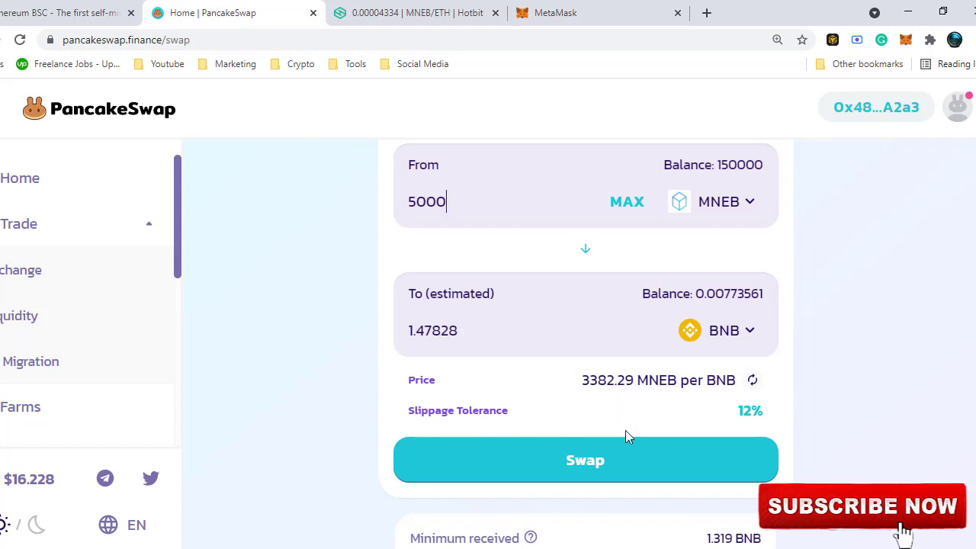
click(615, 463)
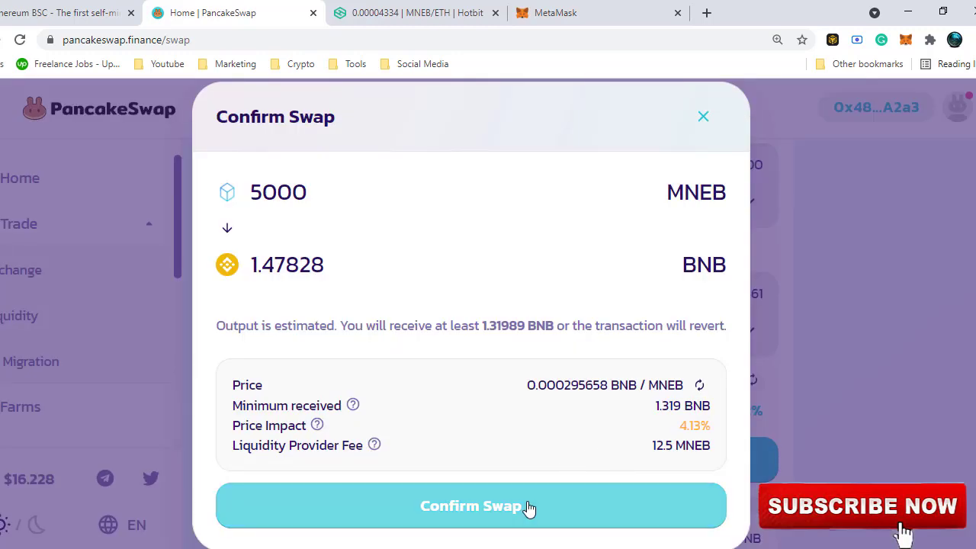
Step: Confirm the 5000 MNEB swap, dismiss the TRANSFER_FROM_FAILED error, then view Hotbit's MNEB/ETH market
click(529, 506)
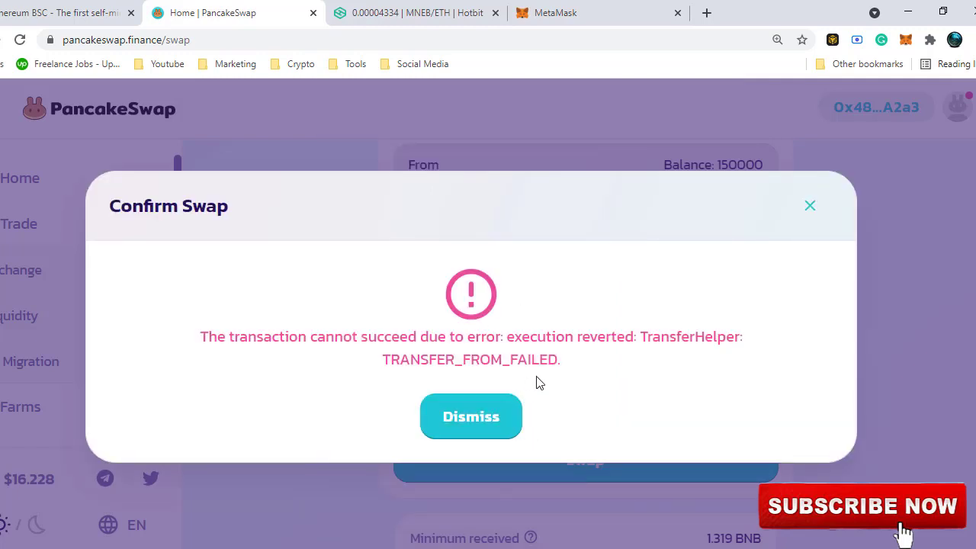
click(495, 412)
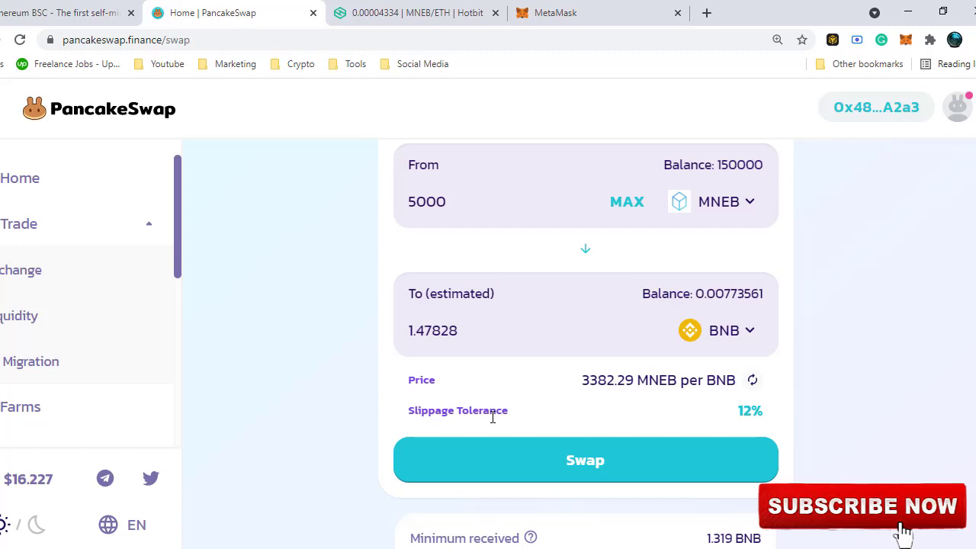
click(403, 14)
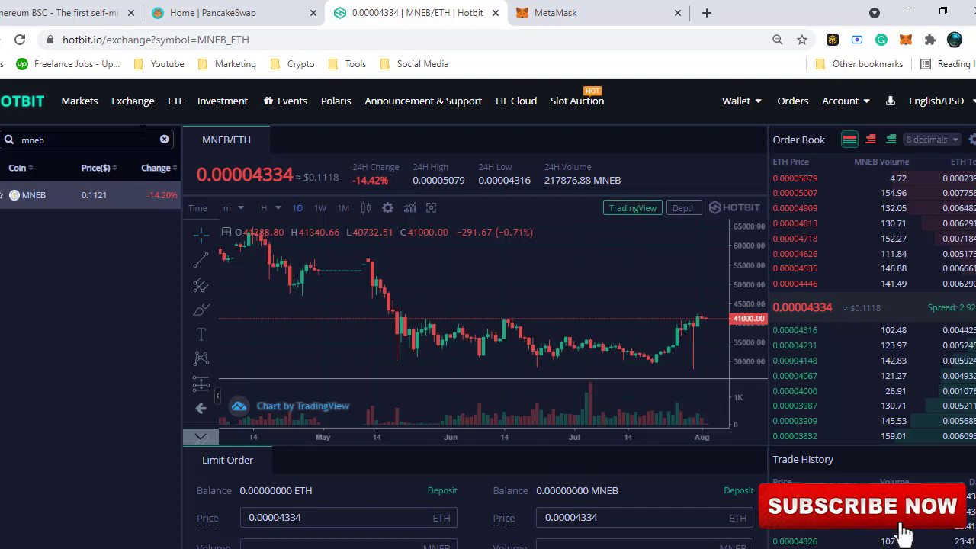
Step: Highlight Hotbit's $0.1119 MNEB price, then view the MNEB asset page in MetaMask
double_click(321, 177)
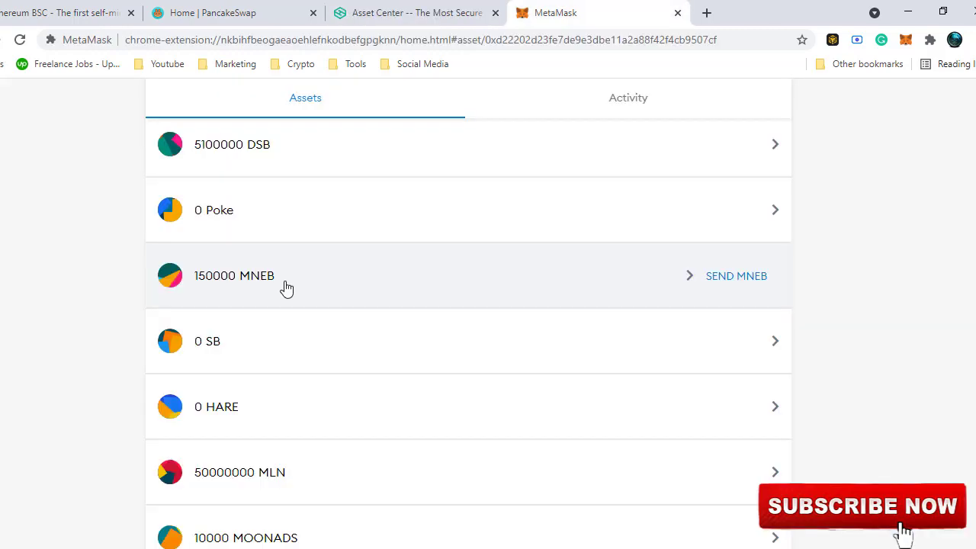
click(283, 285)
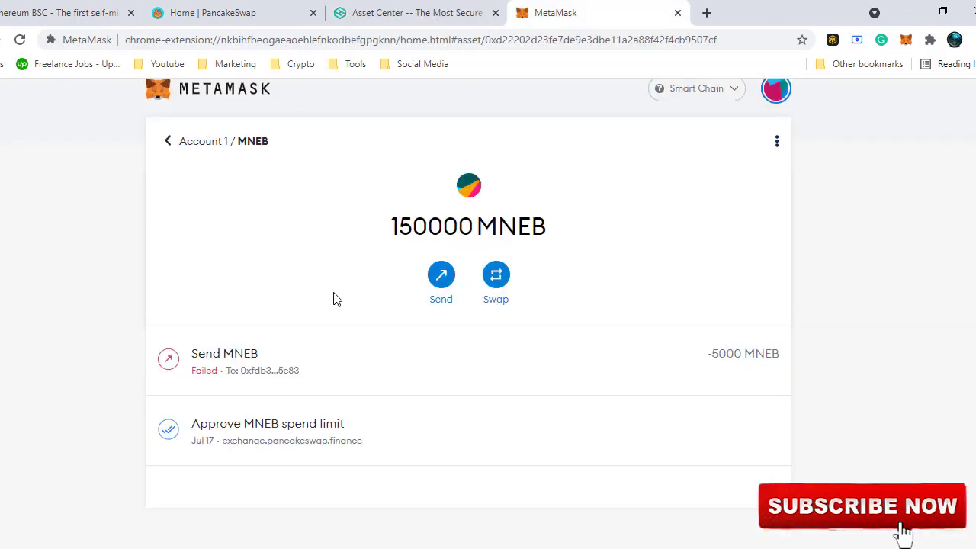
click(209, 371)
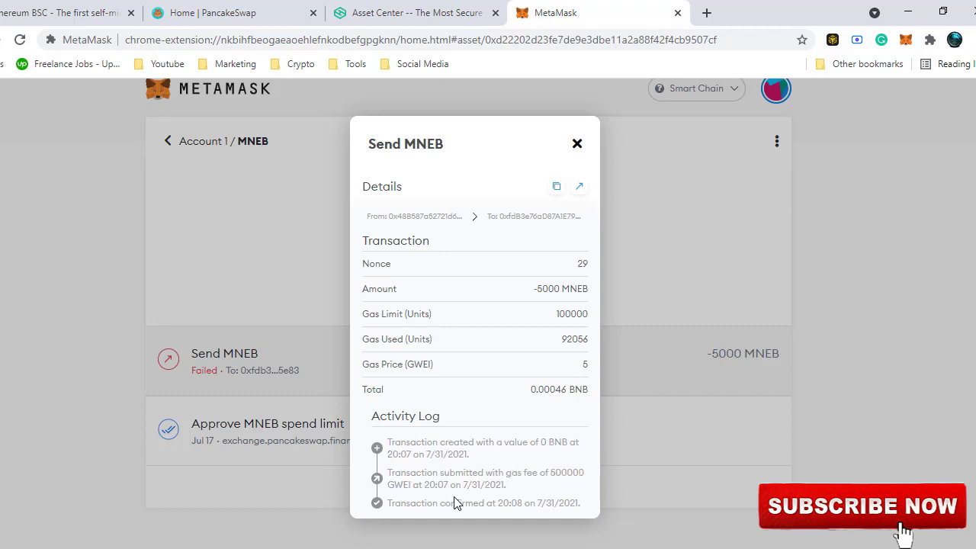
click(290, 240)
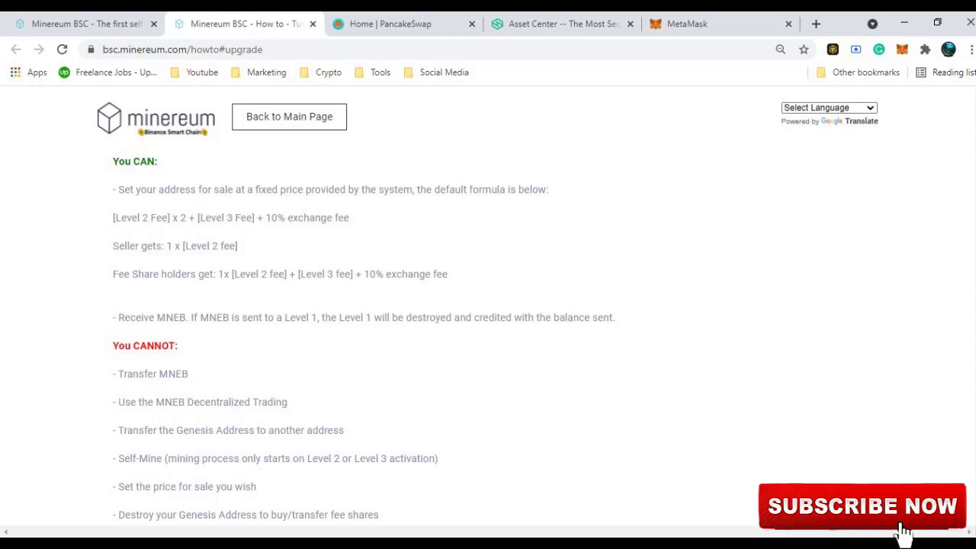
Step: Scroll the how-to page down to the Genesis Address Level 2 rules
scroll(488, 305, down, 4)
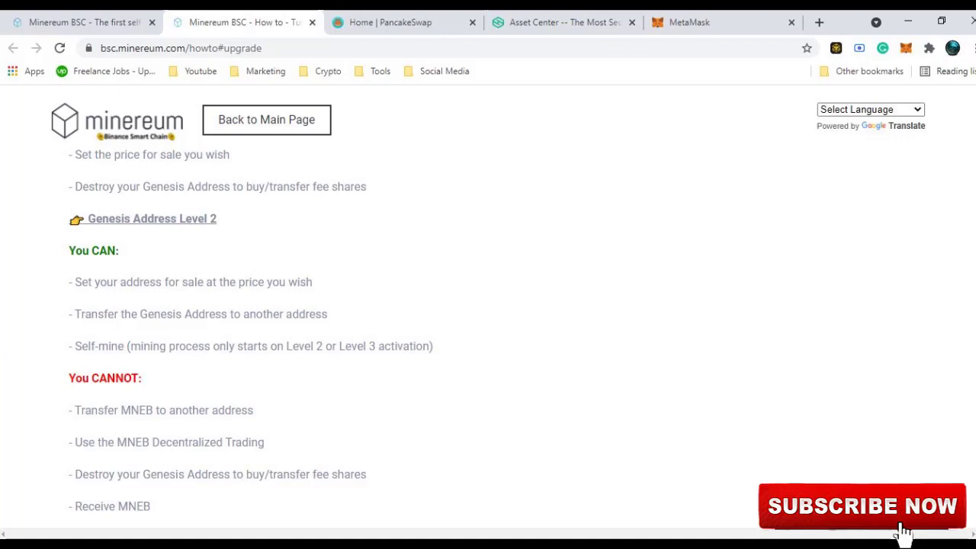
Step: Scroll the how-to page down to the Genesis Address Level 3 section
scroll(488, 320, down, 5)
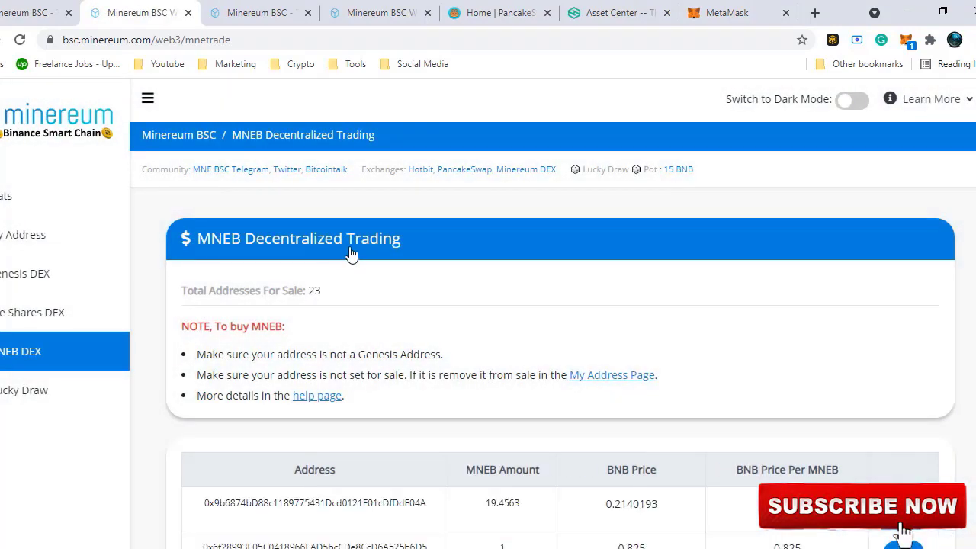
Step: On My Address, find the Genesis sale section and highlight the 0.192 BNB total
click(33, 234)
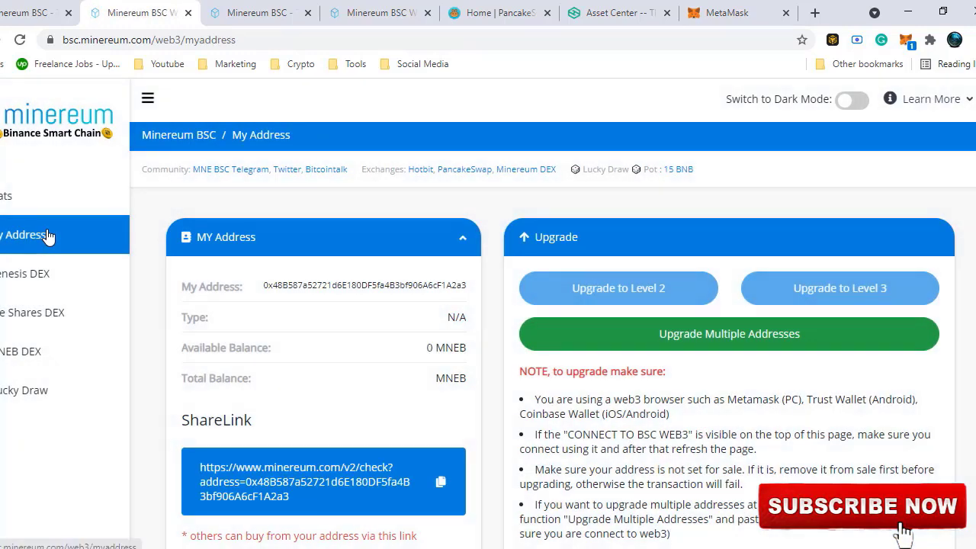
scroll(488, 221, down, 4)
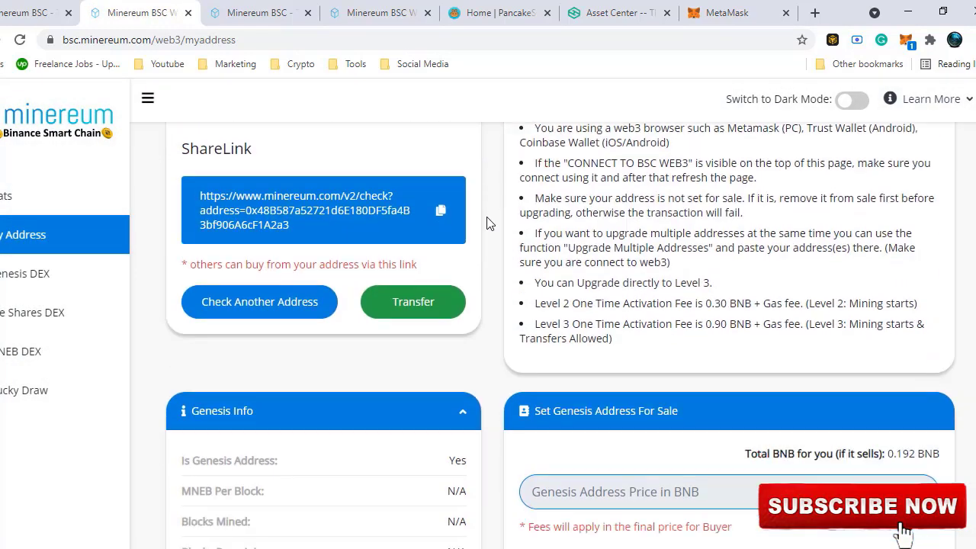
scroll(492, 235, down, 2)
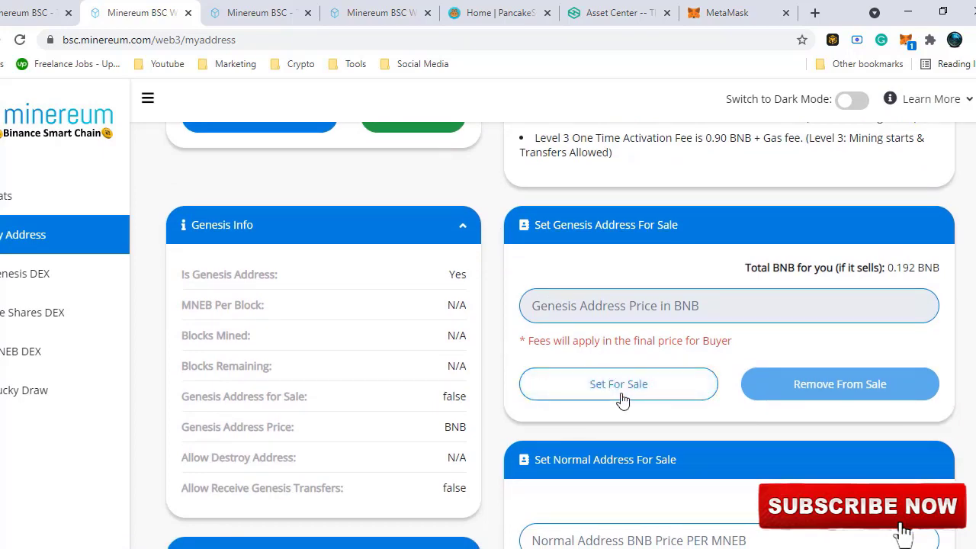
scroll(622, 400, down, 3)
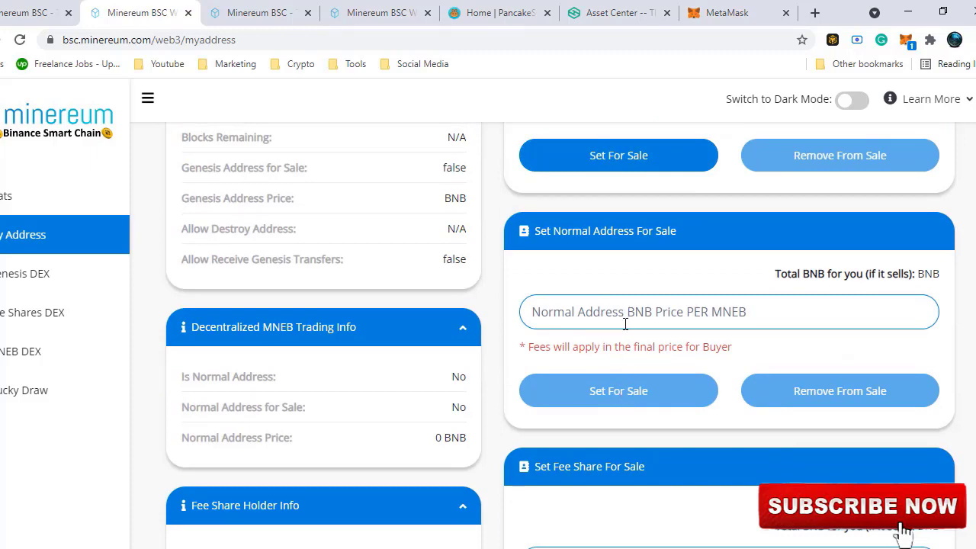
scroll(626, 324, down, 3)
scroll(626, 328, up, 6)
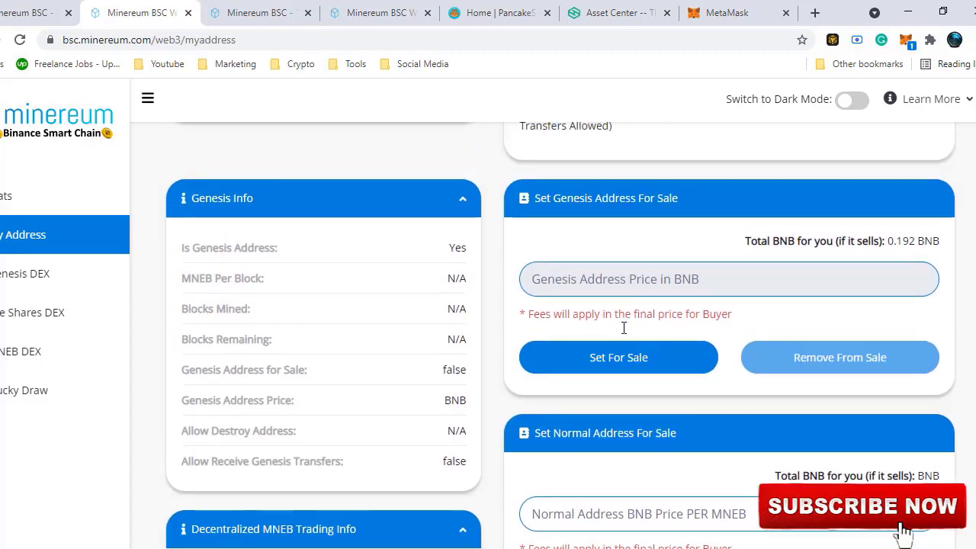
drag(941, 267, 730, 276)
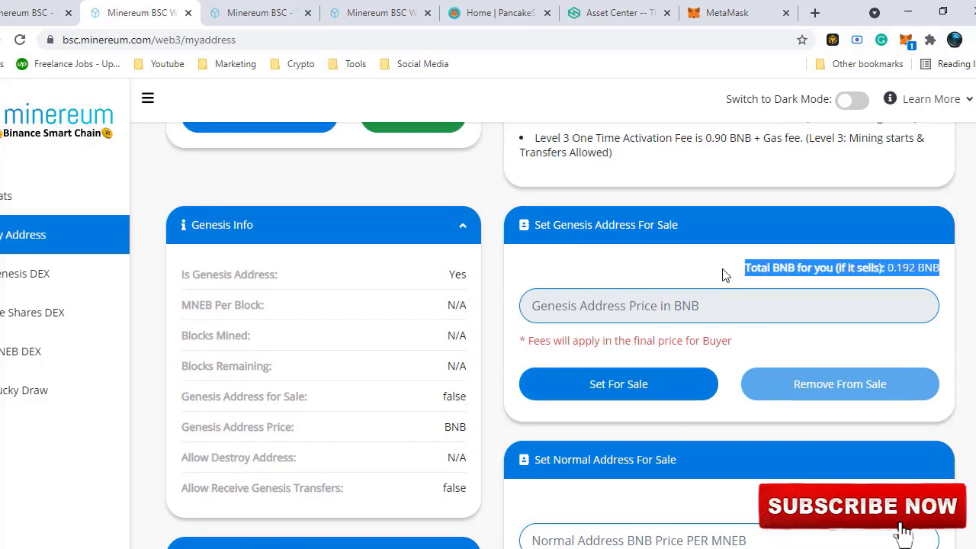
Step: Try Set For Sale on the Genesis Level 1 address, then go to Genesis DEX
click(661, 384)
scroll(606, 343, up, 2)
scroll(606, 343, up, 2)
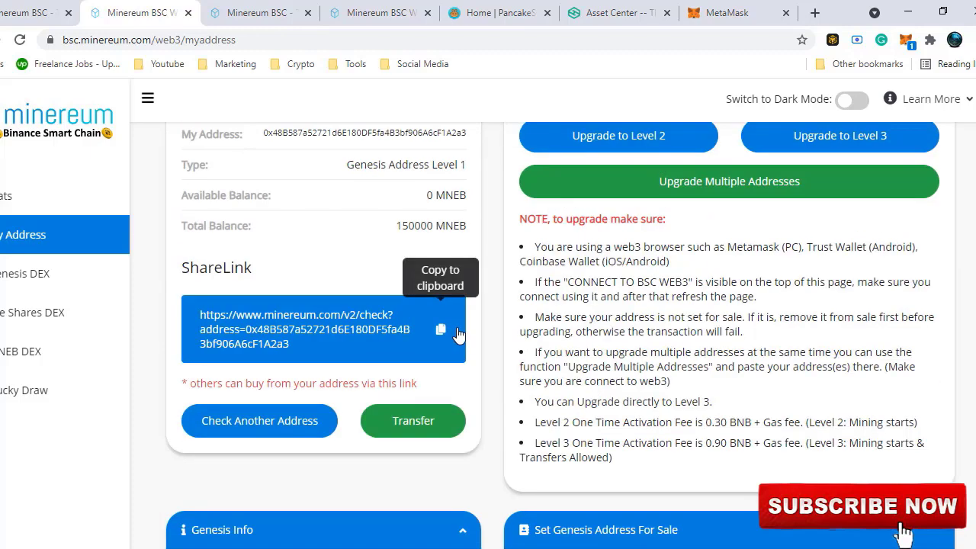
scroll(572, 428, up, 2)
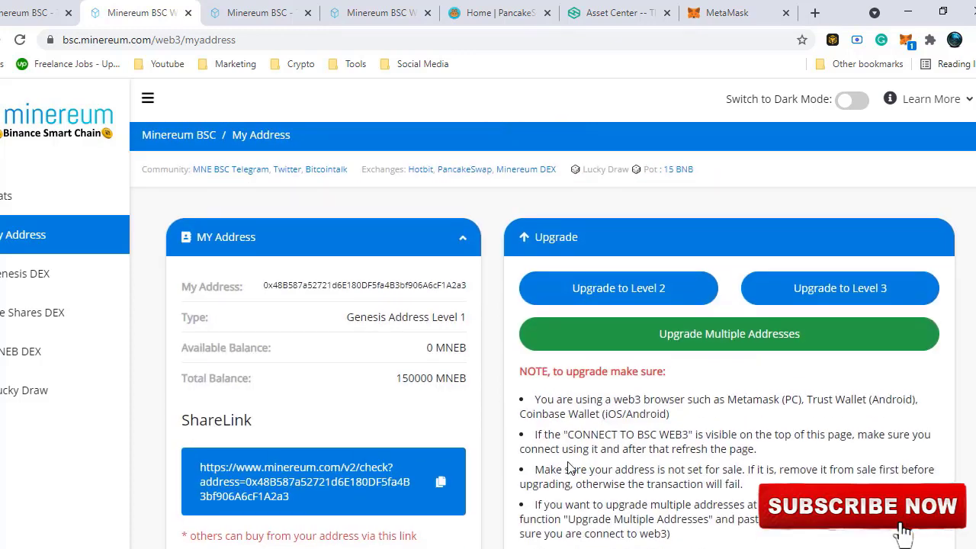
scroll(567, 462, down, 2)
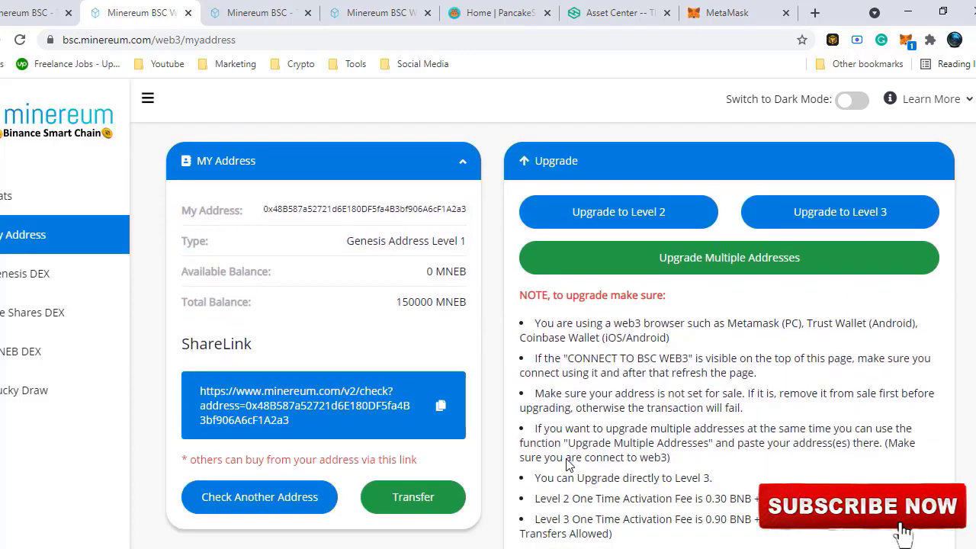
scroll(567, 458, up, 2)
scroll(566, 457, down, 1)
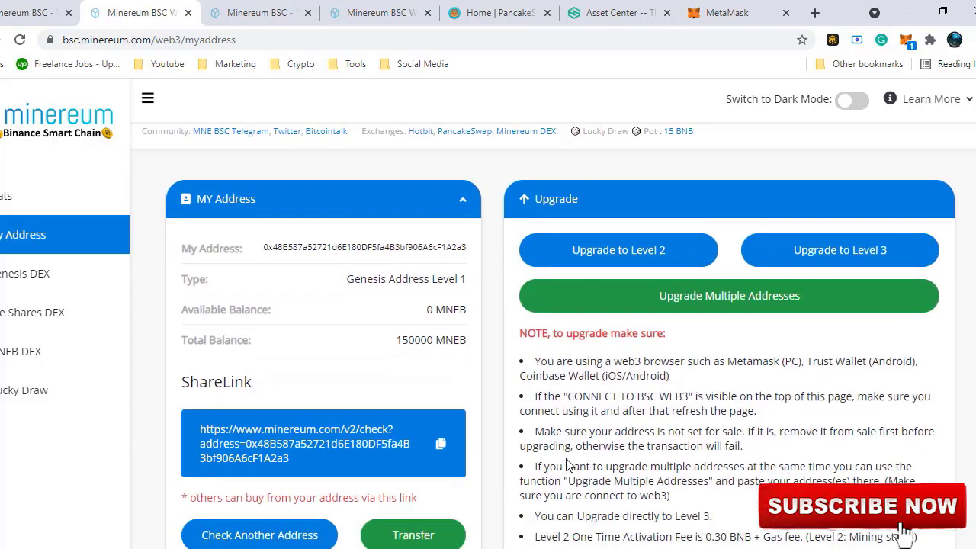
click(47, 283)
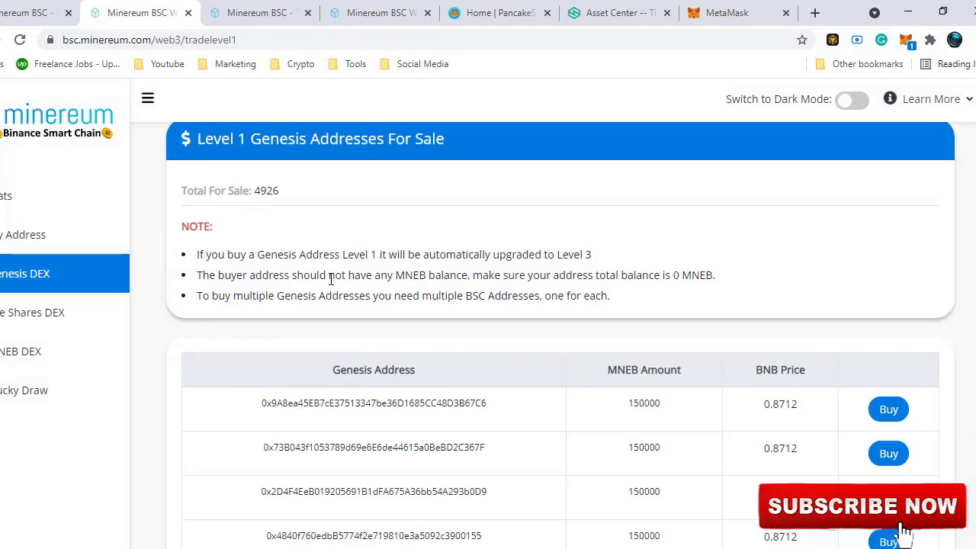
Step: Browse the Level 1 Genesis sale list, then switch to and scroll the Level 3 list
scroll(562, 338, down, 2)
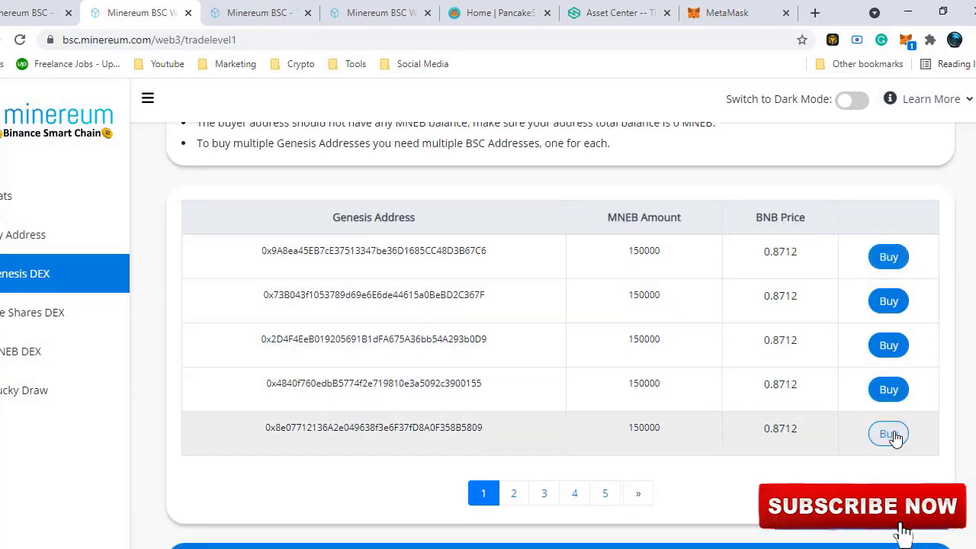
scroll(768, 361, up, 4)
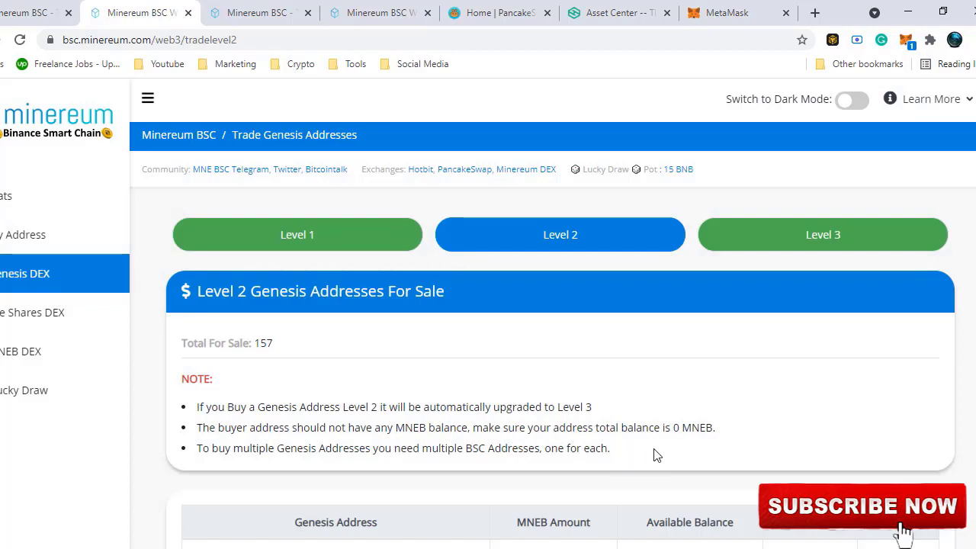
click(839, 246)
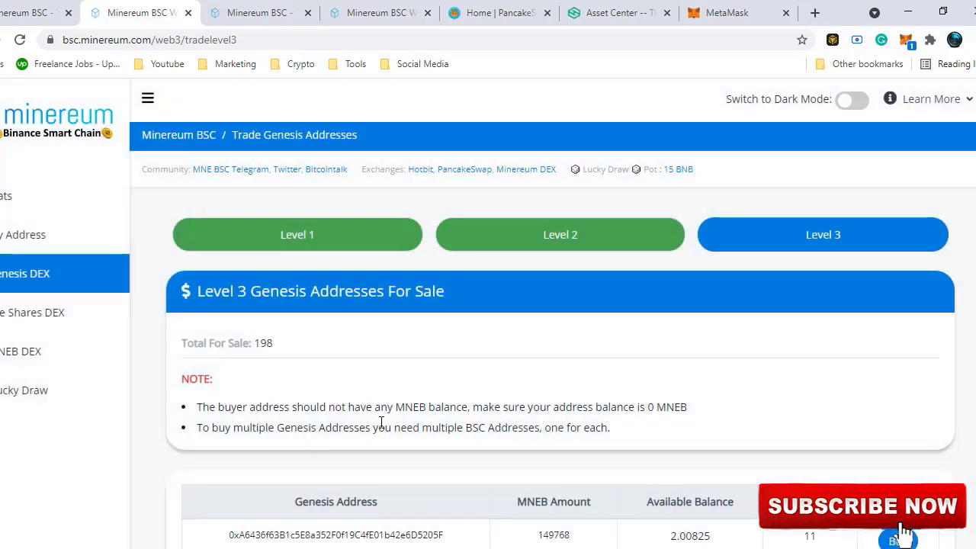
scroll(453, 448, down, 3)
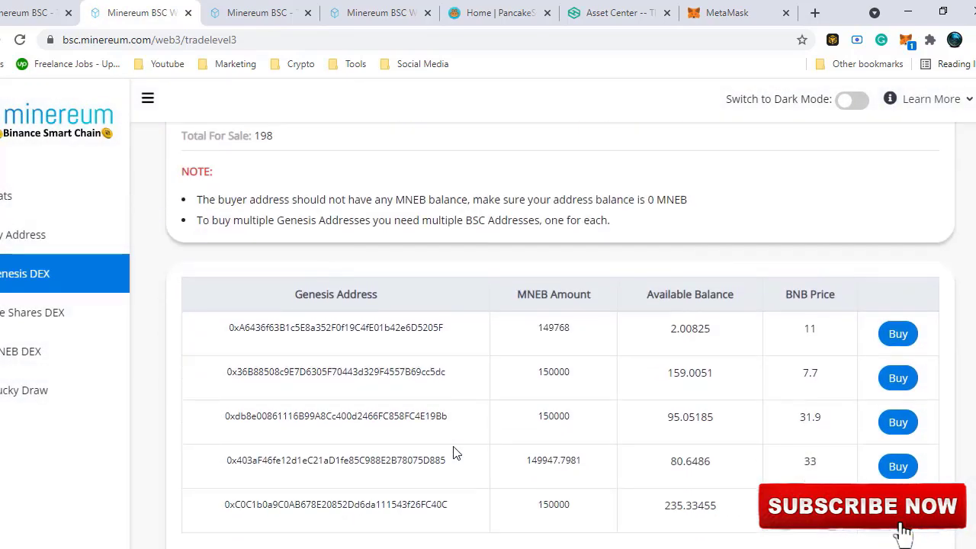
scroll(453, 453, down, 3)
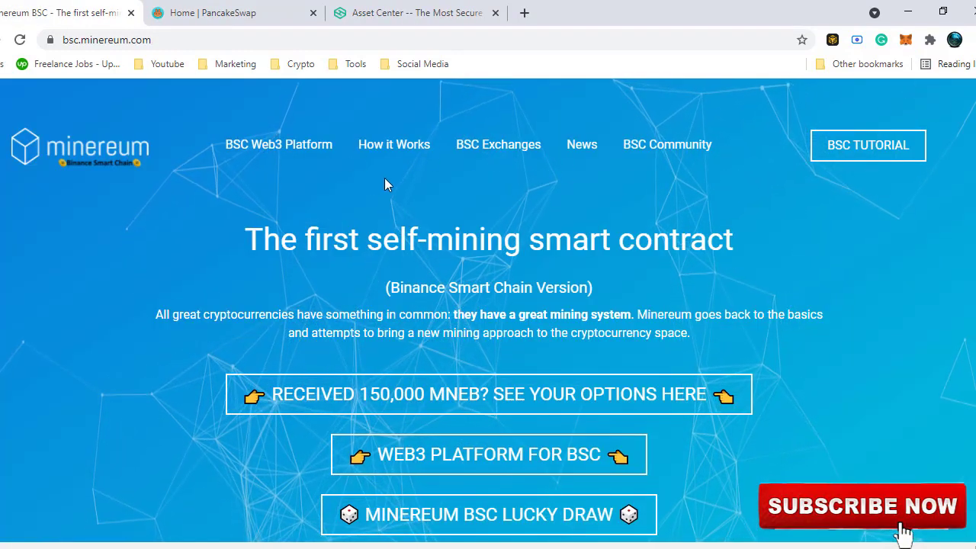
Step: Open the MetaMask wallet over the Minereum BSC homepage, close it, then reopen it
click(906, 41)
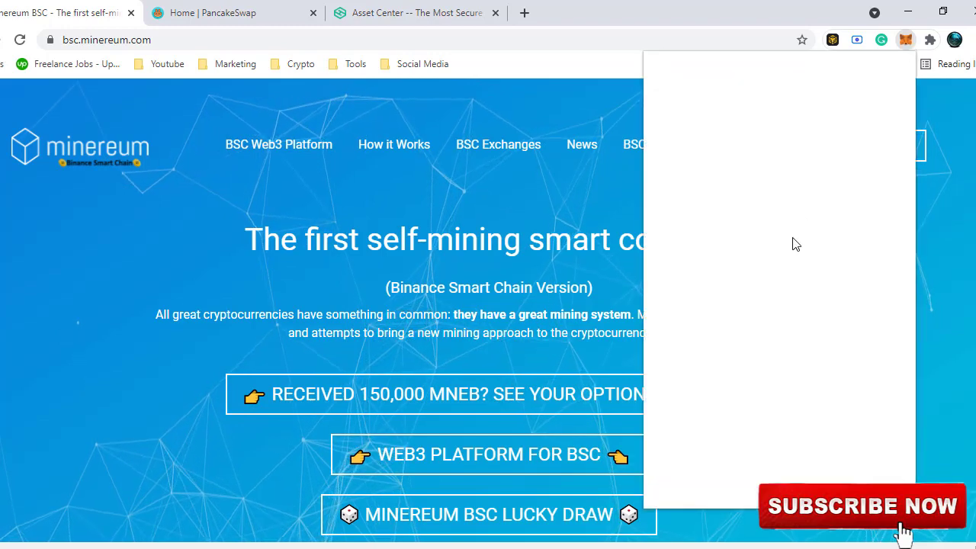
click(54, 247)
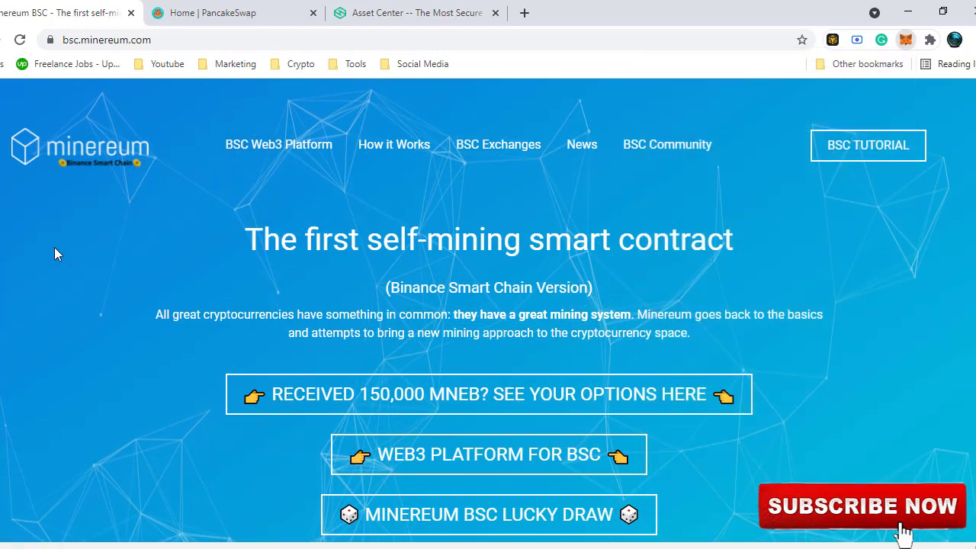
click(906, 41)
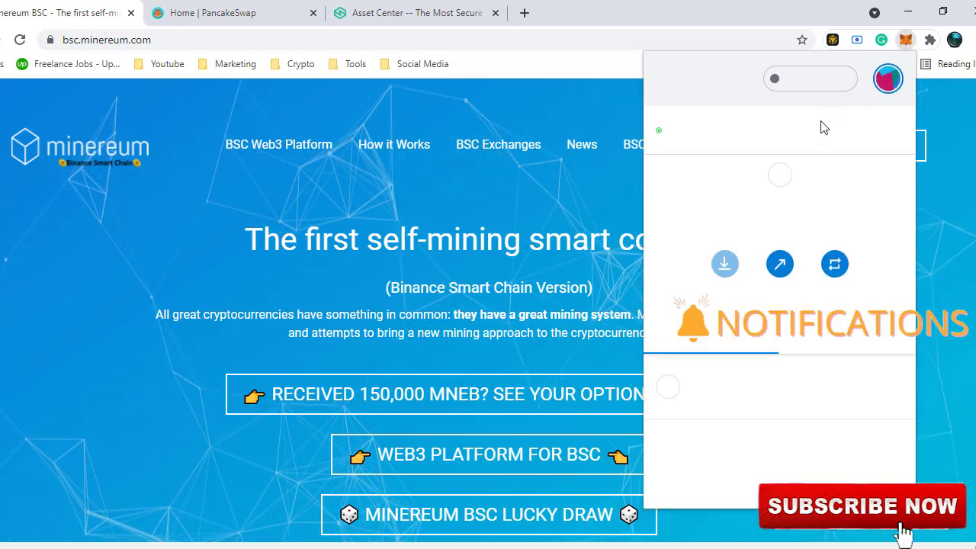